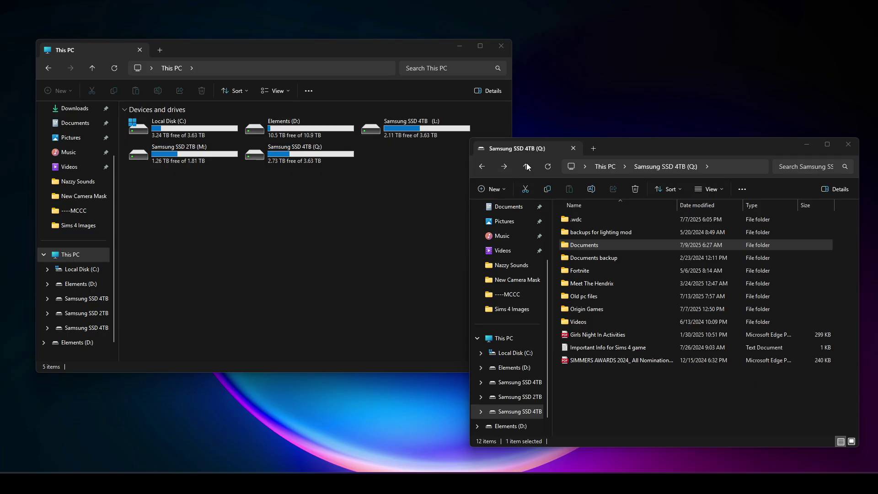
Step: Move the Q: drive window aside to open L:\Sims 4 backups next to it
drag(607, 148, 416, 121)
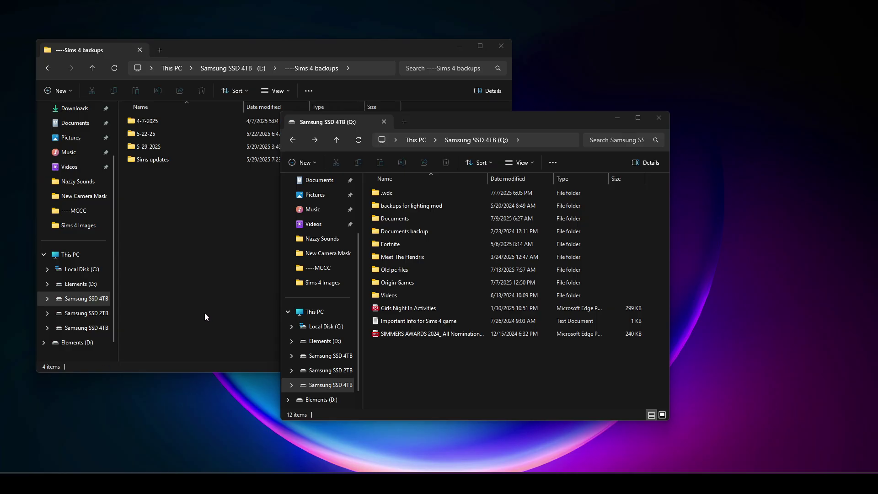
Step: Create a folder named 7-13-2025 in the L: Sims 4 backups folder
right_click(173, 228)
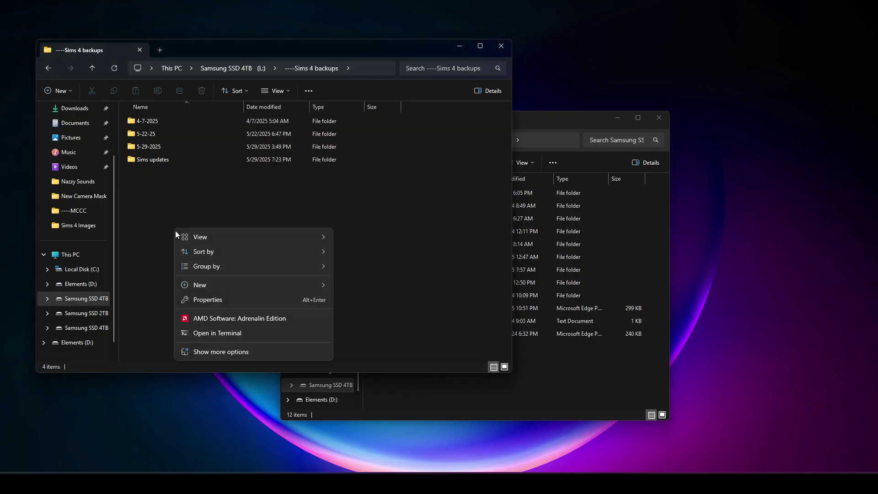
click(346, 281)
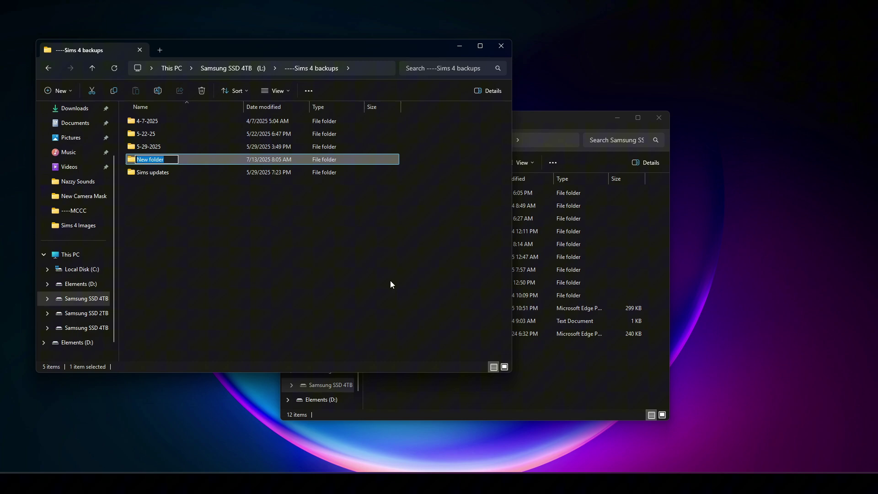
text(7-)
text(25-2)
key(BackSpace)
key(BackSpace)
key(BackSpace)
key(BackSpace)
text(-)
text(13-2)
text(025)
key(Return)
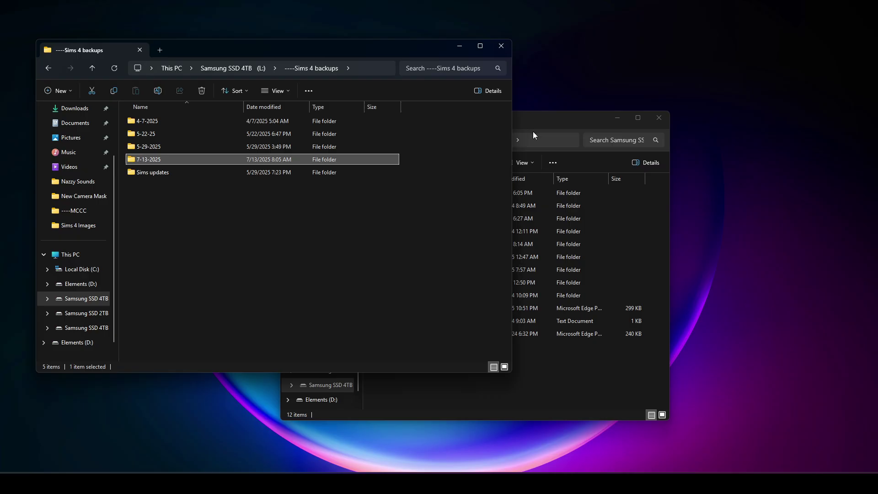
Step: Copy the Documents folder from the Q: drive
click(533, 132)
right_click(409, 219)
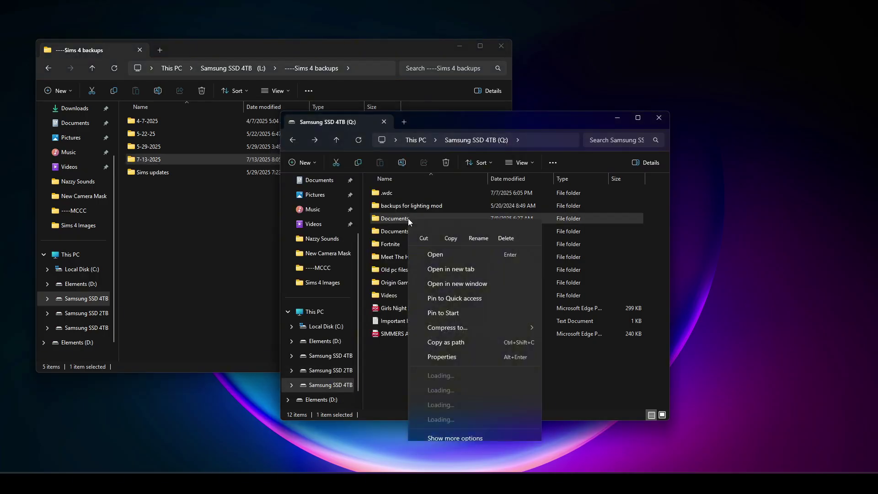
click(450, 239)
Step: Open the empty 7-13-2025 backup folder and use its context menu
double_click(176, 161)
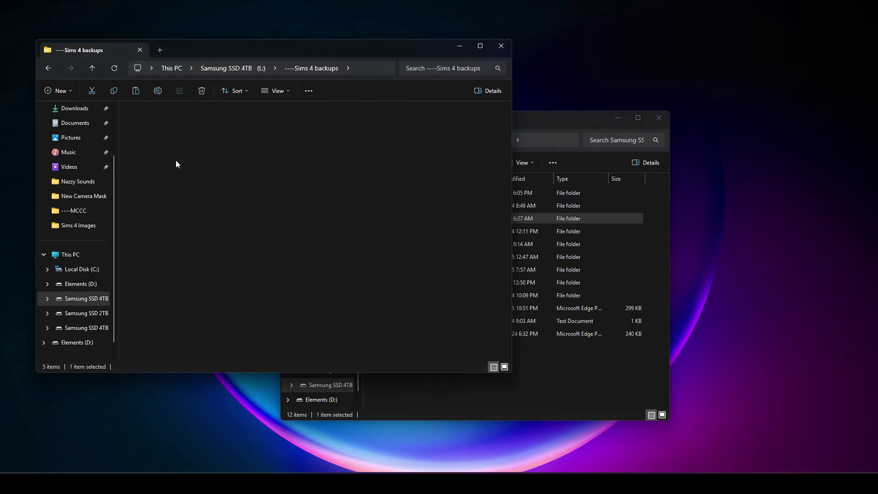
right_click(176, 165)
click(191, 173)
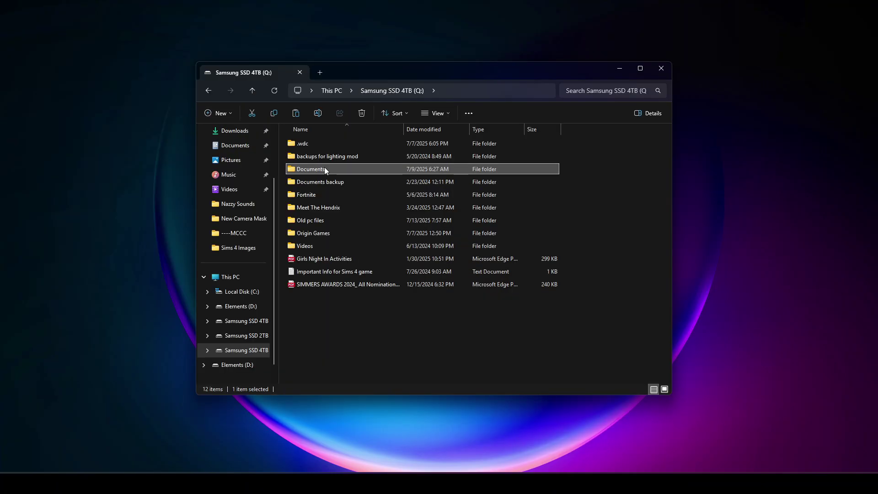
Step: Restore the Documents folder location to the default C:\Users\Owner\Documents in Properties
right_click(325, 169)
click(357, 306)
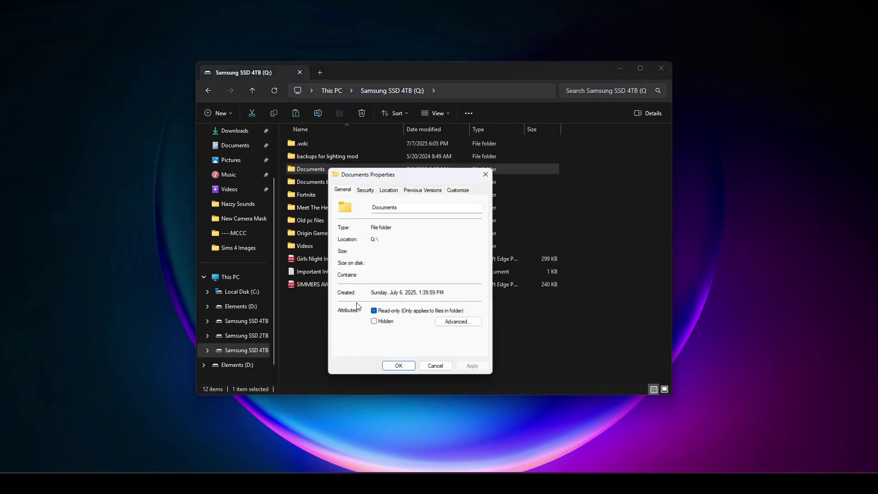
click(388, 190)
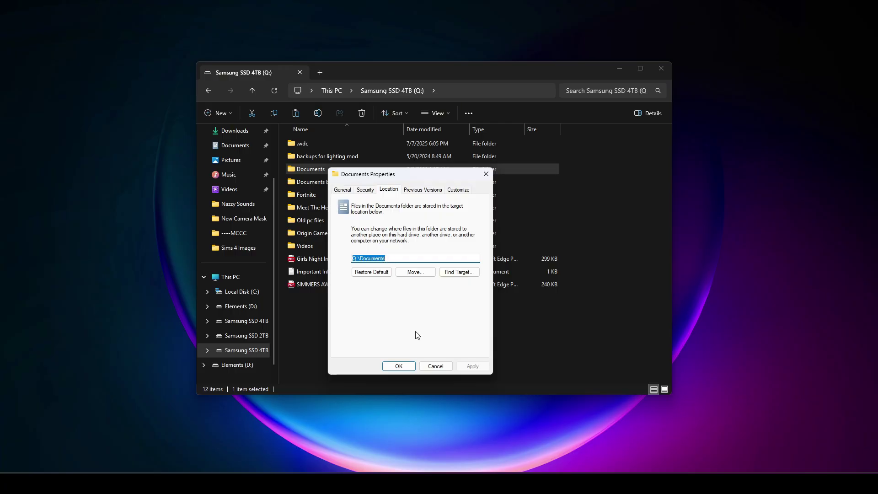
click(373, 273)
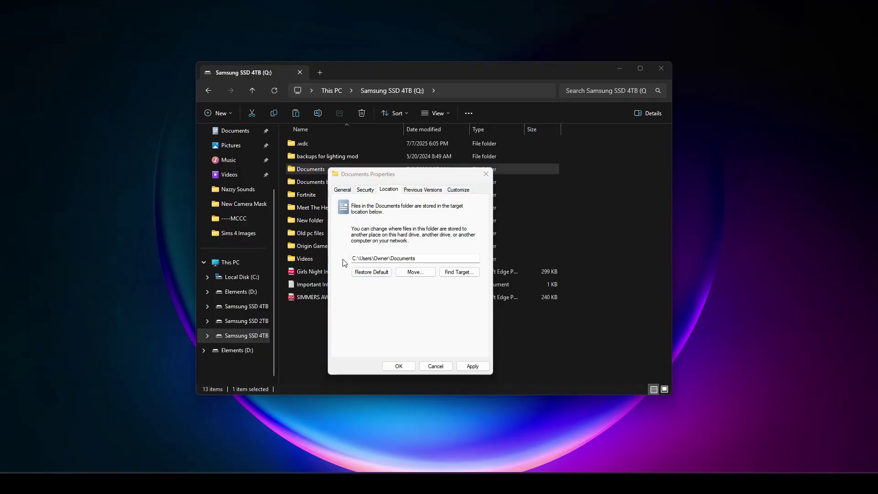
Step: Create a Documents folder on Elements (D:) and set D:\Documents as the new location
click(414, 272)
scroll(411, 277, down, 3)
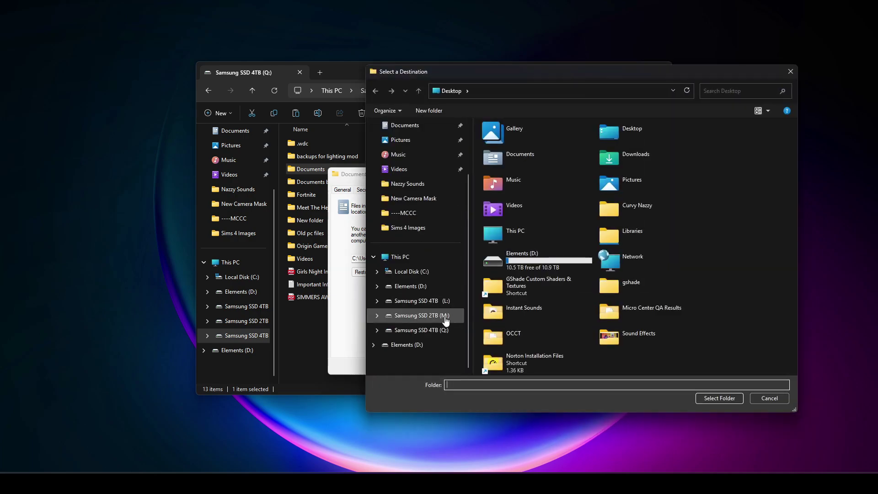
click(413, 346)
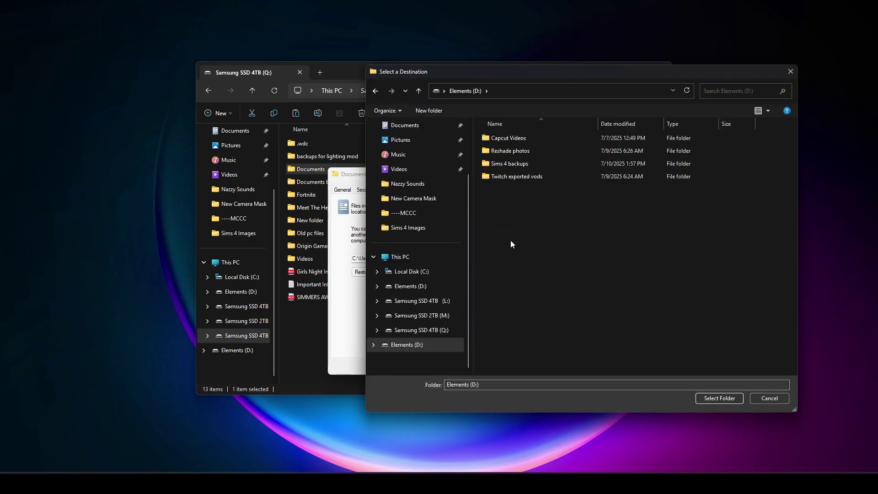
right_click(510, 240)
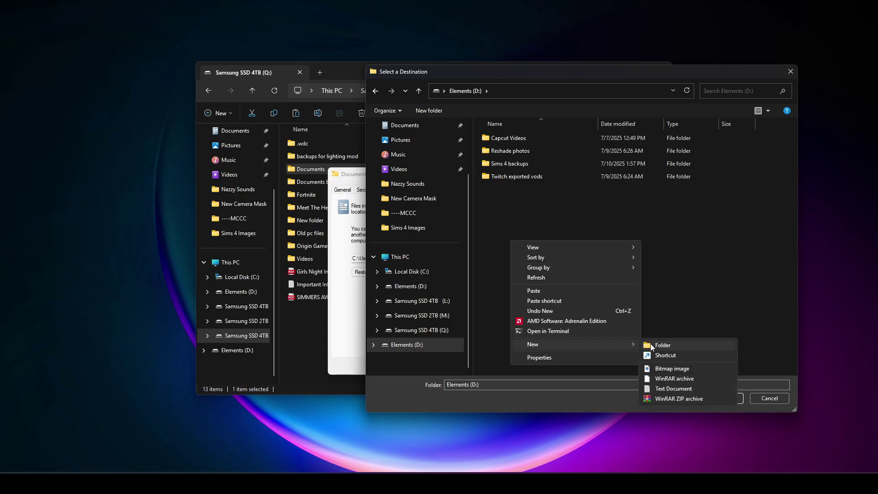
click(666, 344)
text(D)
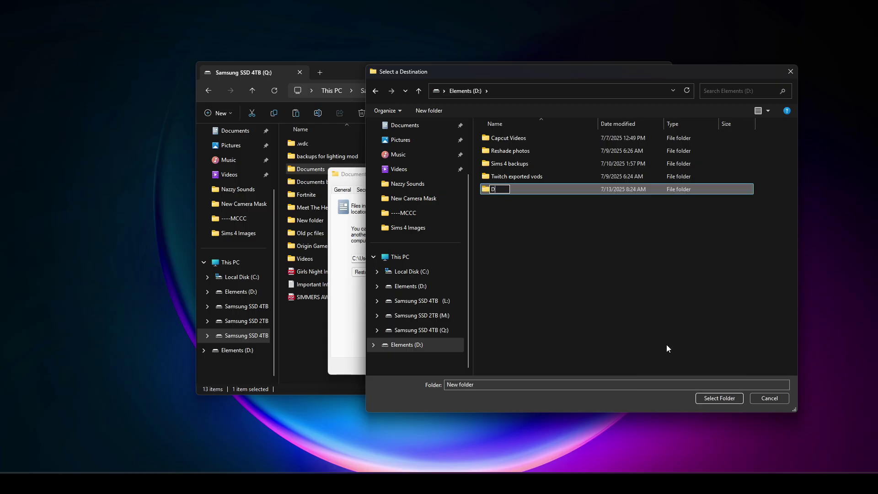
text(ocuments)
key(Return)
click(543, 189)
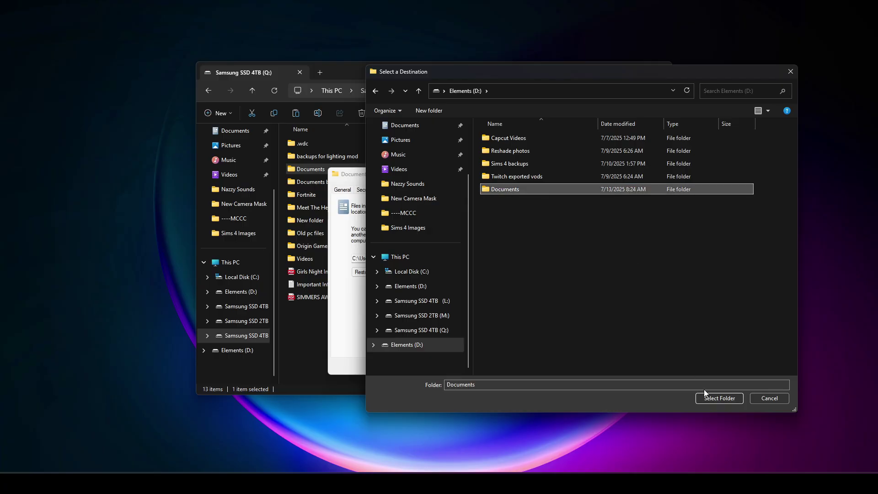
click(716, 397)
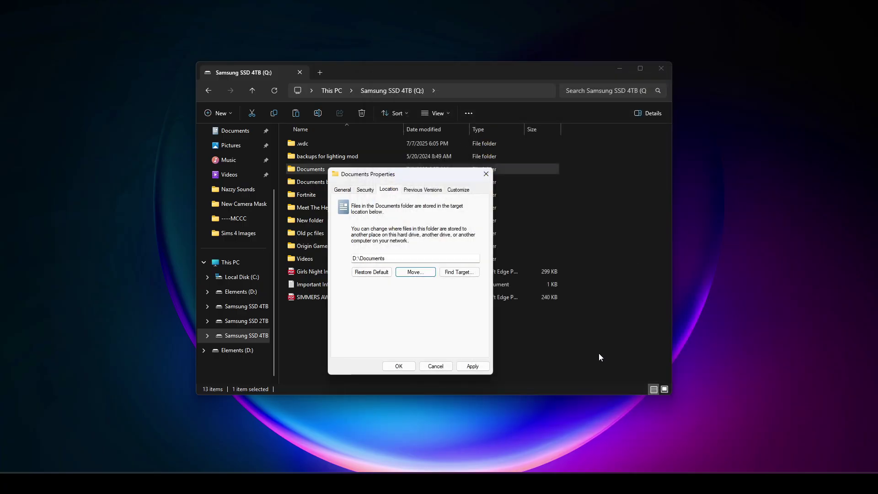
Step: Apply the D:\Documents location and agree to move all files there
click(472, 367)
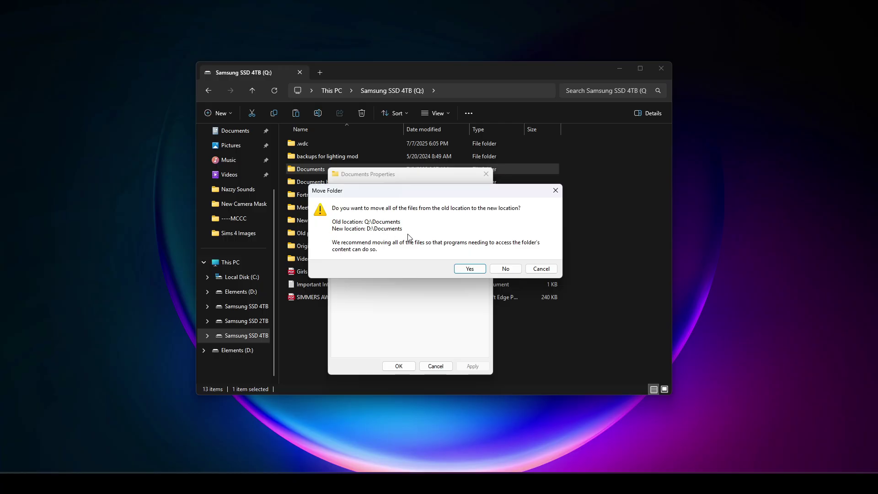
click(472, 269)
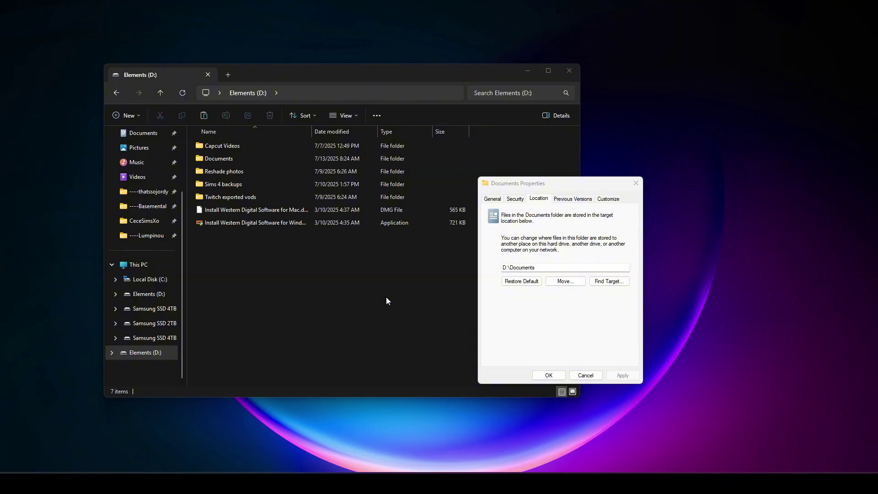
Step: Open D:\Documents\Electronic Arts\The Sims 4 to check its 41 items
double_click(251, 159)
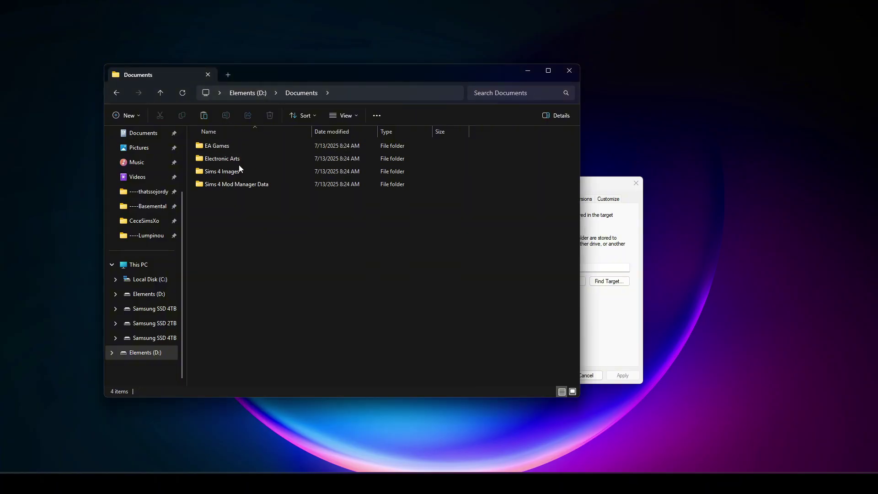
double_click(234, 158)
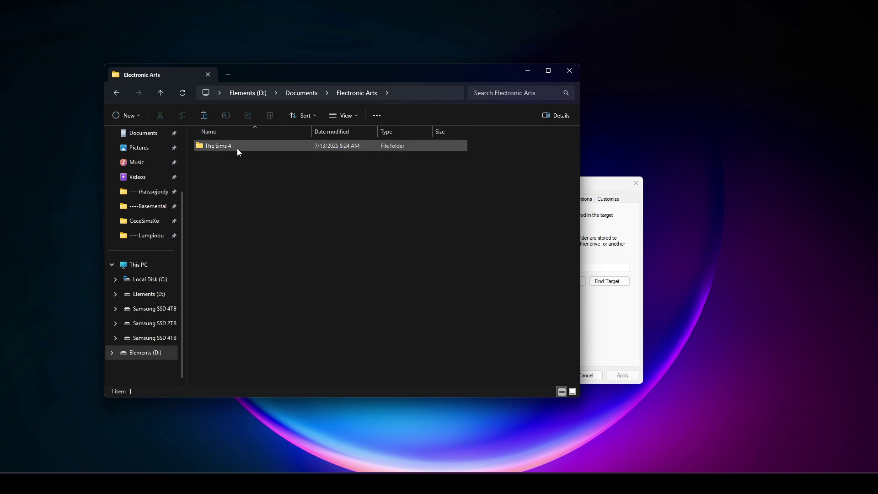
double_click(240, 147)
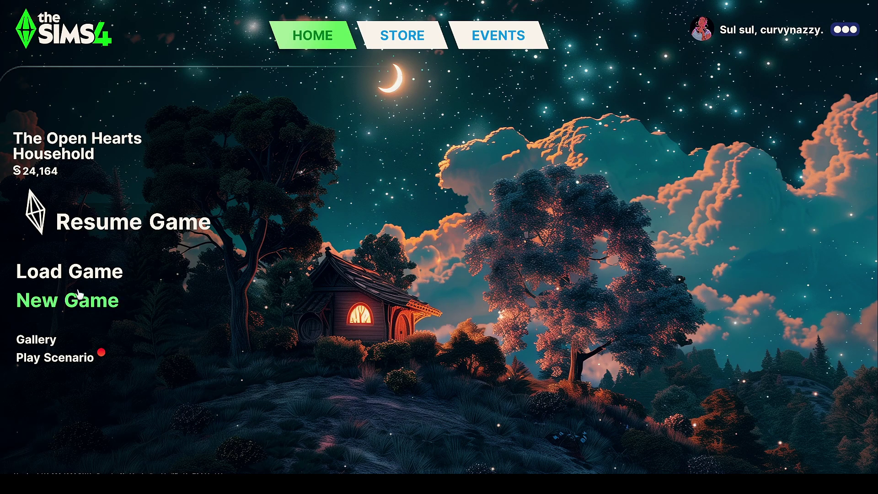
Step: Open Load Game in The Sims 4 to check that saves like Open Hearts appear
click(77, 275)
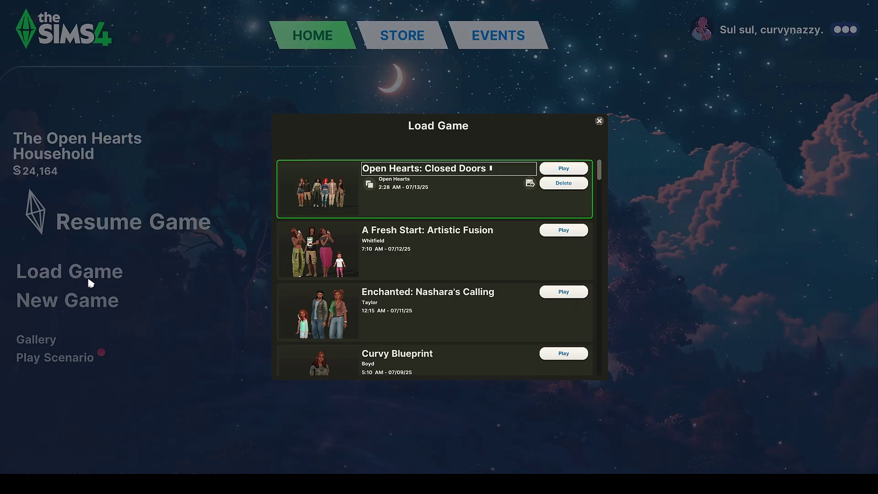
mouse_move(434, 251)
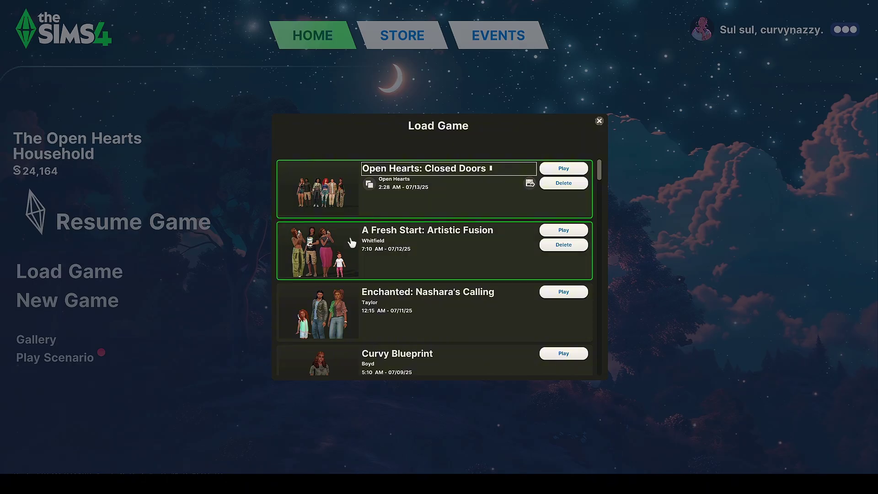
scroll(452, 251, down, 1)
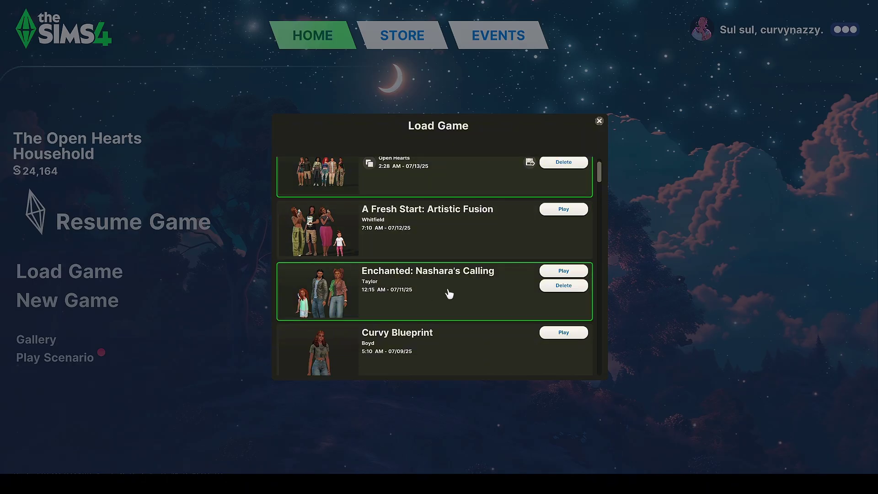
scroll(450, 294, down, 1)
scroll(449, 294, down, 2)
scroll(449, 294, down, 1)
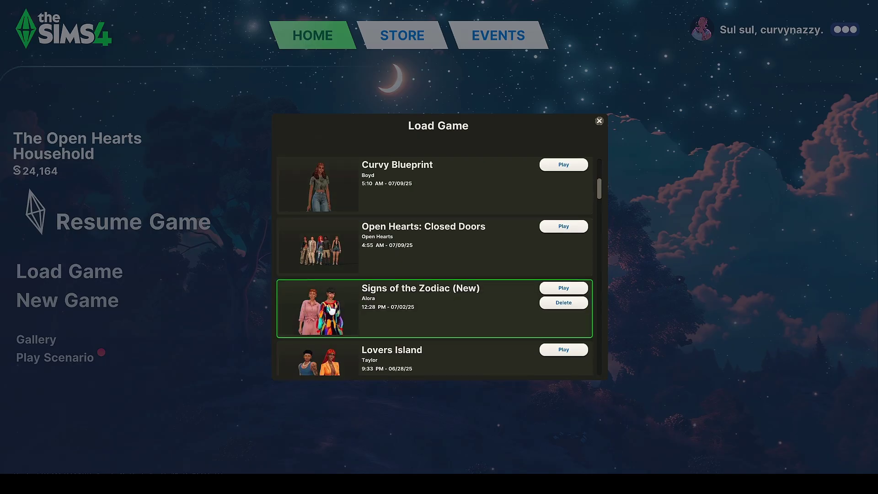
scroll(380, 308, up, 2)
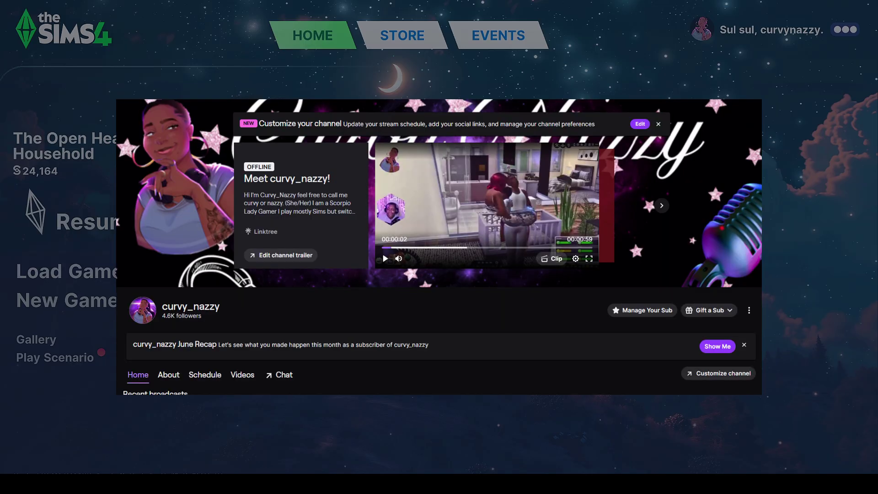